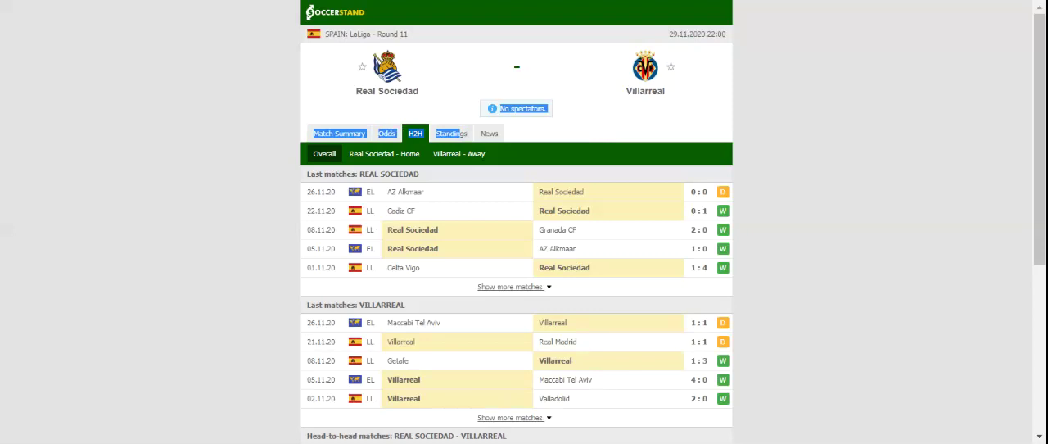
Step: Clear the stray text selection on the Real Sociedad vs Villarreal H2H page
click(480, 77)
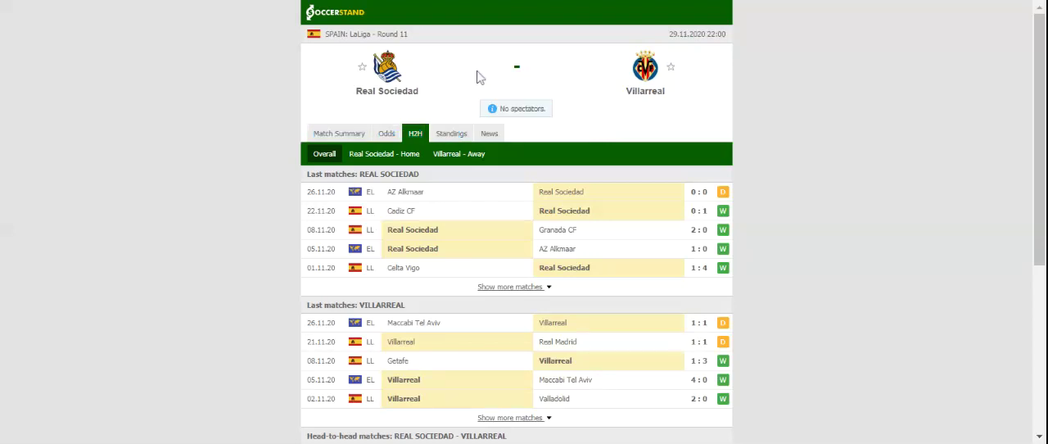